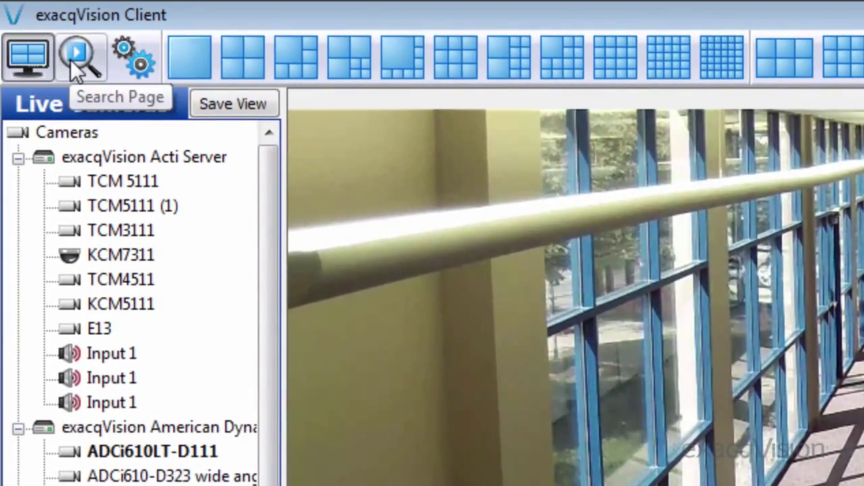
- Glance at the Search and Configuration pages, then return to the live camera view
{"action": "left_click", "coordinate": [76, 62]}
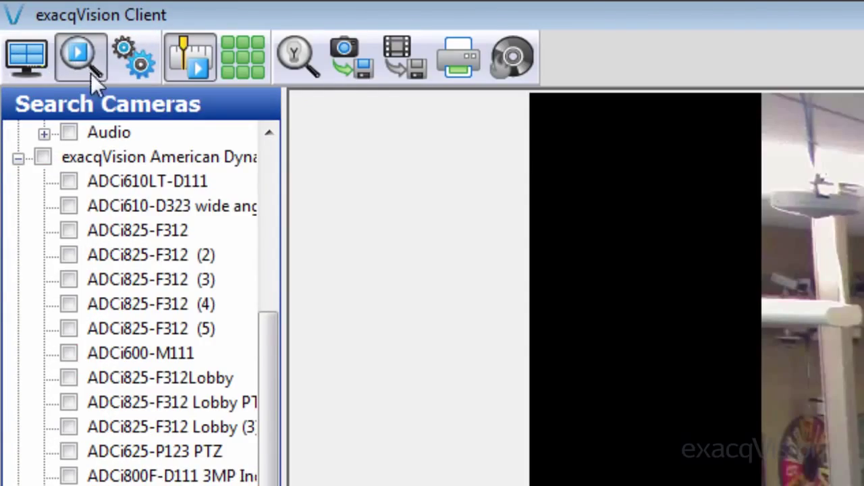
{"action": "left_click", "coordinate": [131, 66]}
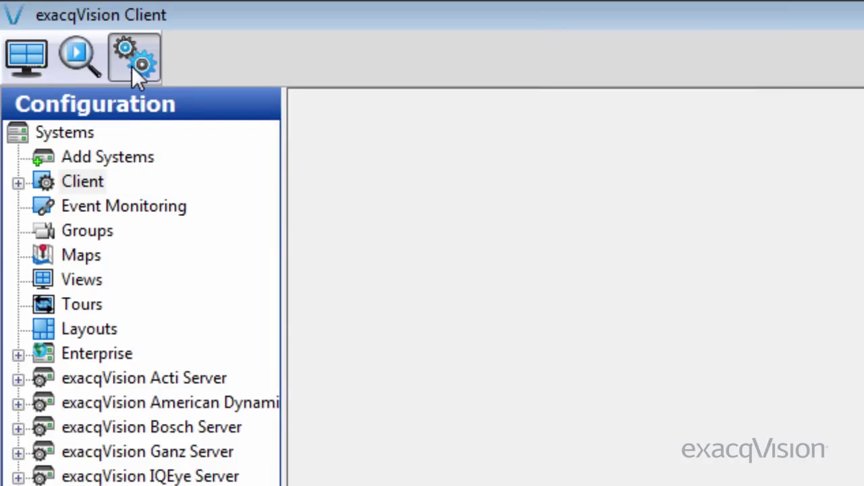
{"action": "left_click", "coordinate": [30, 67]}
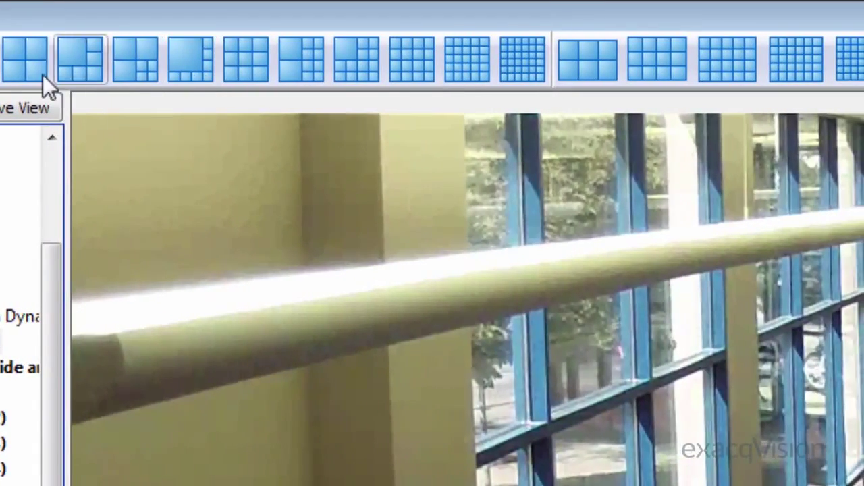
- Show four live cameras in a 2x2 grid, browse Maps and Views, and return to the camera list
{"action": "left_click", "coordinate": [23, 74]}
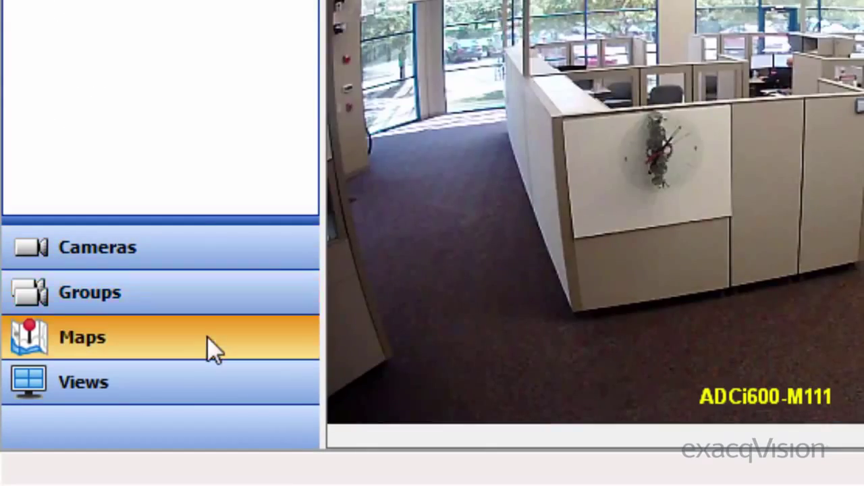
{"action": "left_click", "coordinate": [206, 336]}
{"action": "left_click", "coordinate": [74, 448]}
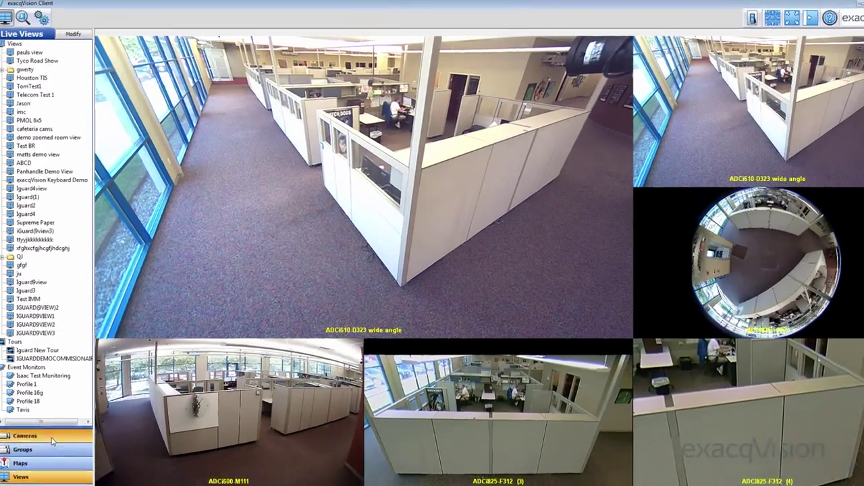
{"action": "left_click", "coordinate": [47, 417]}
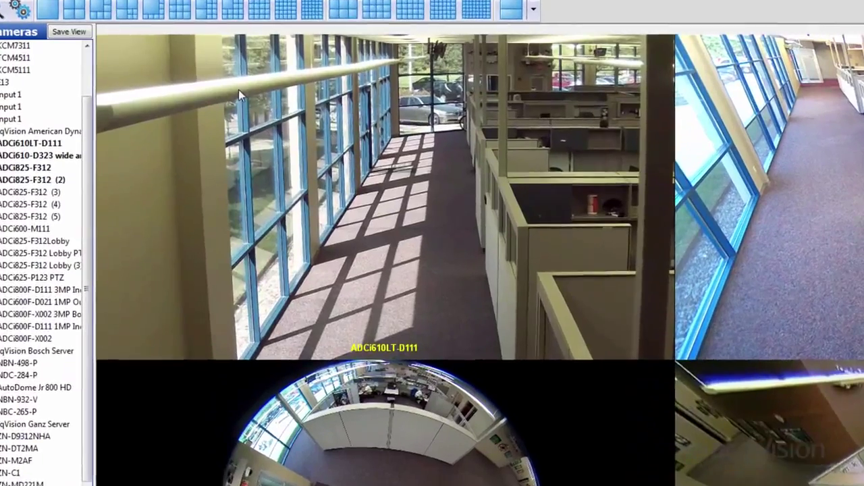
- Use Find Camera from the ADCi610LT-D111 tile's menu to locate which camera feeds it
{"action": "right_click", "coordinate": [239, 91]}
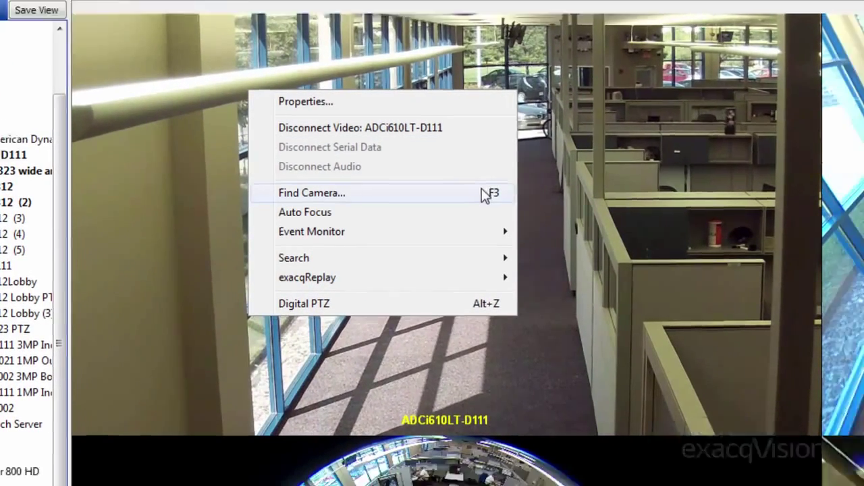
{"action": "left_click", "coordinate": [509, 207]}
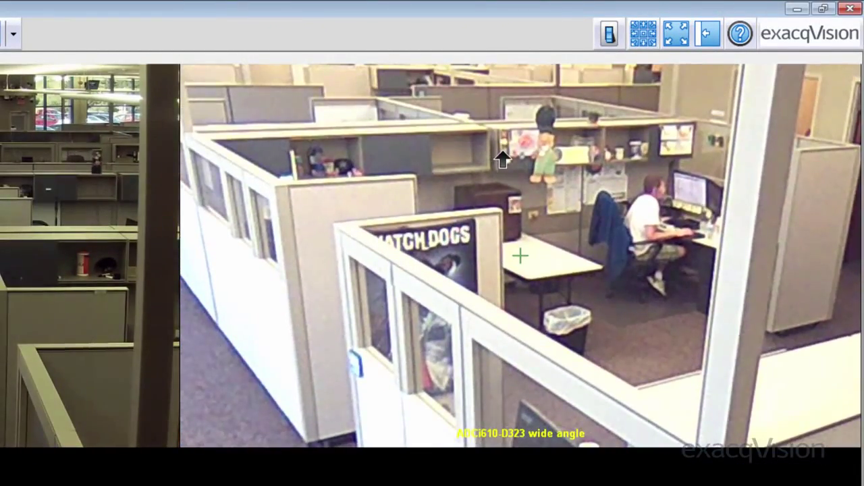
- Dewarp the ADCi825-F312 fisheye feed into a flat view using a Fisheye mode
{"action": "right_click", "coordinate": [405, 256]}
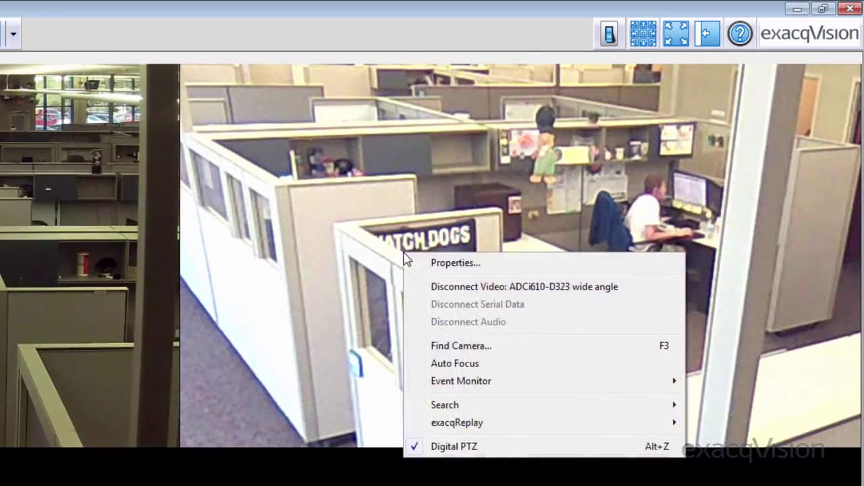
{"action": "mouse_move", "coordinate": [513, 423]}
{"action": "mouse_move", "coordinate": [705, 427]}
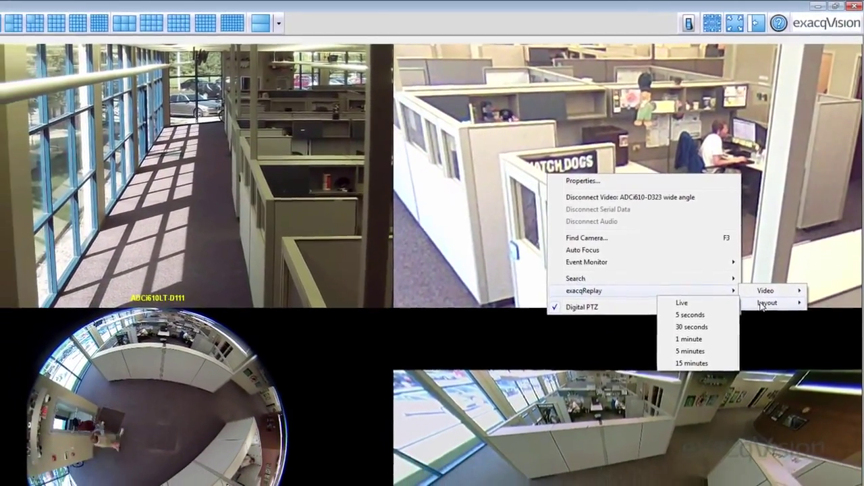
{"action": "key", "text": "Escape"}
{"action": "key", "text": "Escape"}
{"action": "key", "text": "Escape"}
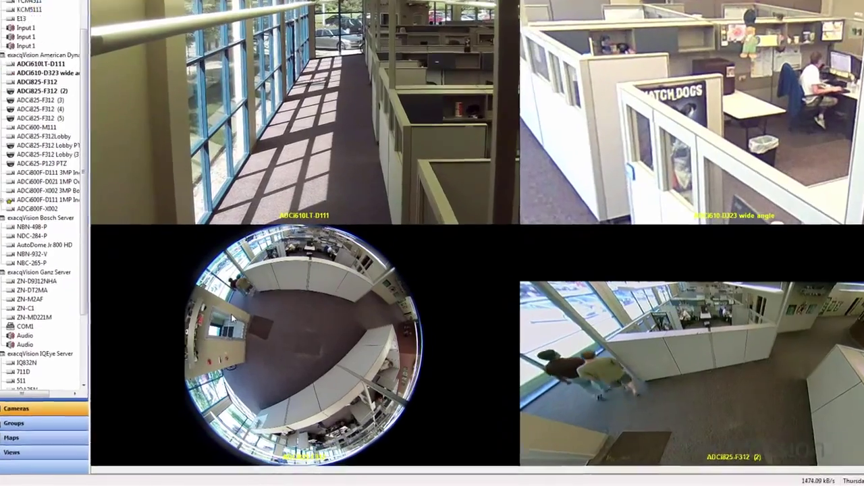
{"action": "right_click", "coordinate": [223, 332]}
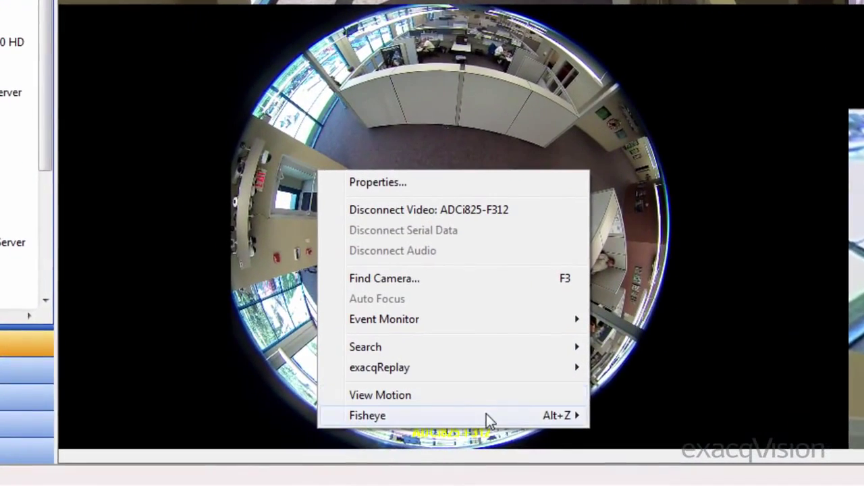
{"action": "mouse_move", "coordinate": [487, 415]}
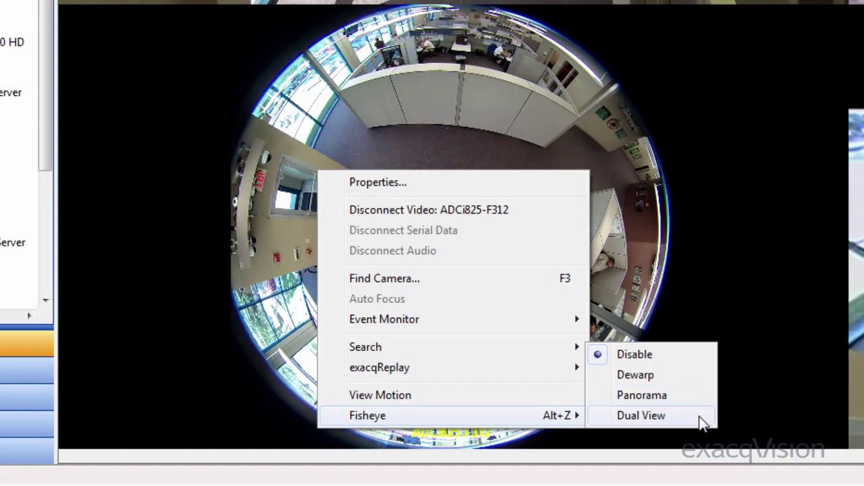
{"action": "left_click", "coordinate": [694, 374]}
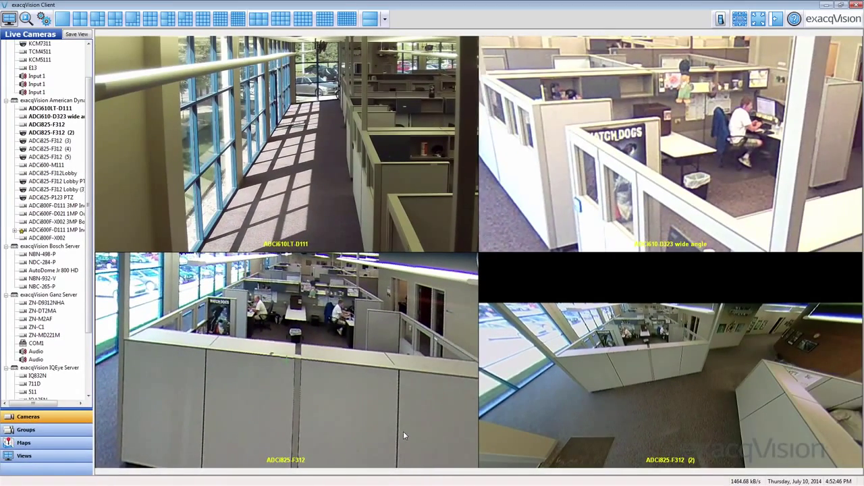
- Open the ADCi610LT-D111 camera's Properties and continue to its setup page
{"action": "right_click", "coordinate": [182, 95]}
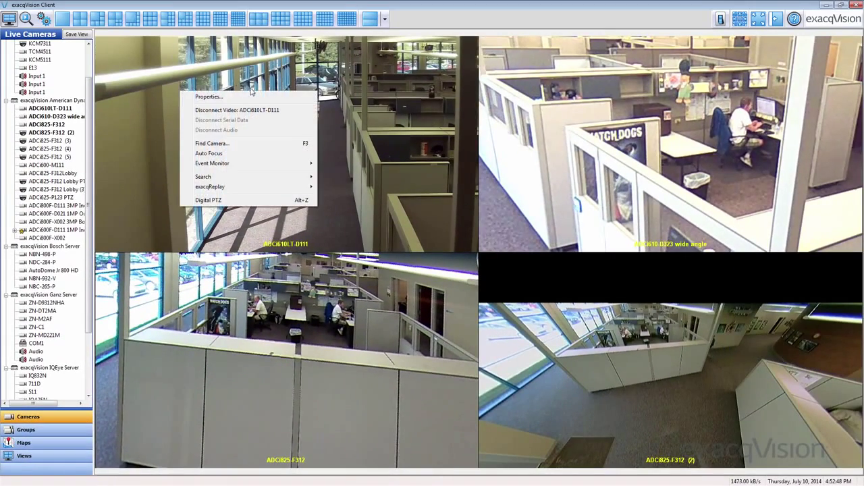
{"action": "left_click", "coordinate": [210, 96]}
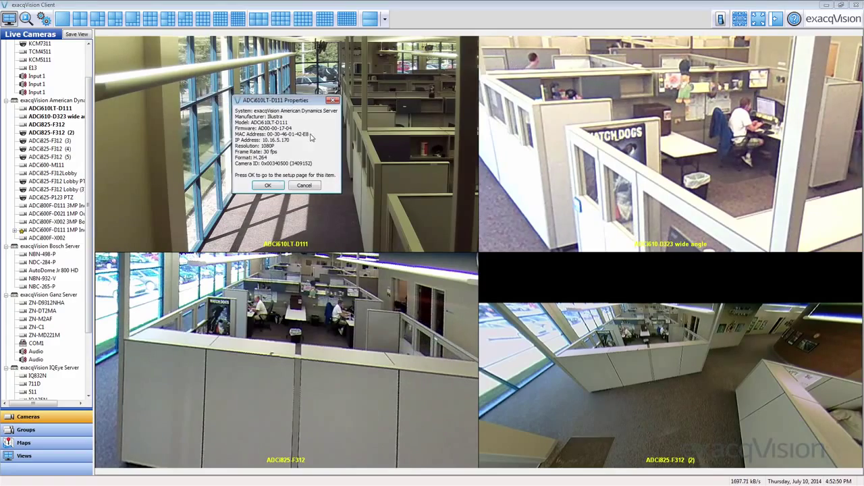
{"action": "left_click", "coordinate": [268, 185]}
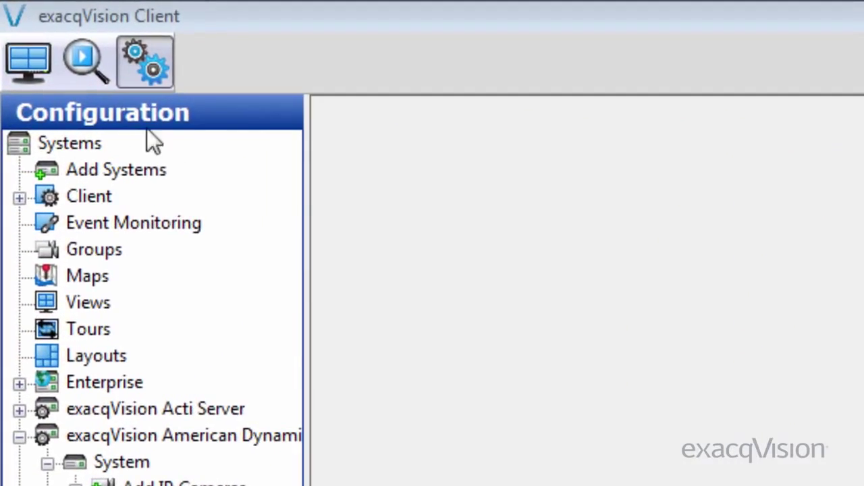
- Play an NDC-284-P search result and mark 08:57:47 to 09:07:24 on the timeline
{"action": "left_click", "coordinate": [85, 62]}
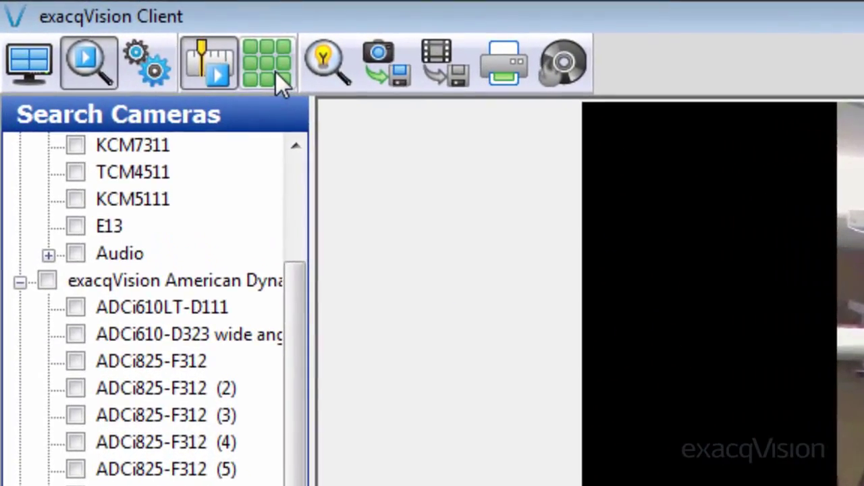
{"action": "left_click", "coordinate": [275, 71]}
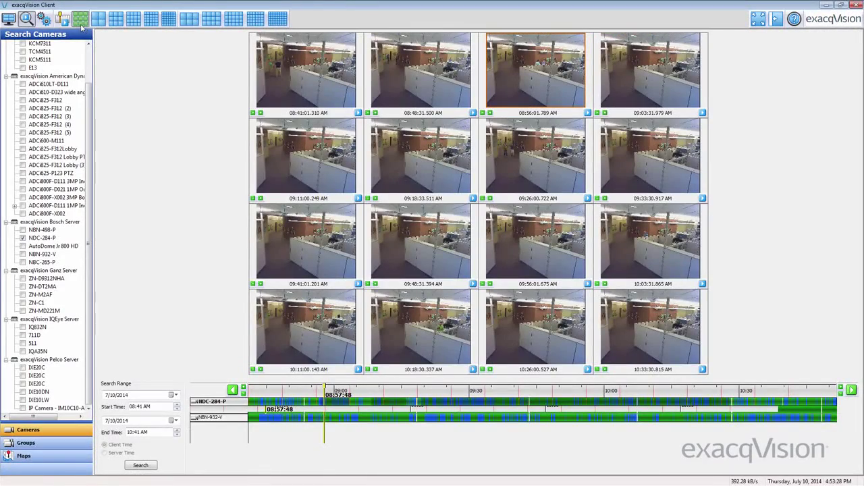
{"action": "left_click", "coordinate": [63, 21]}
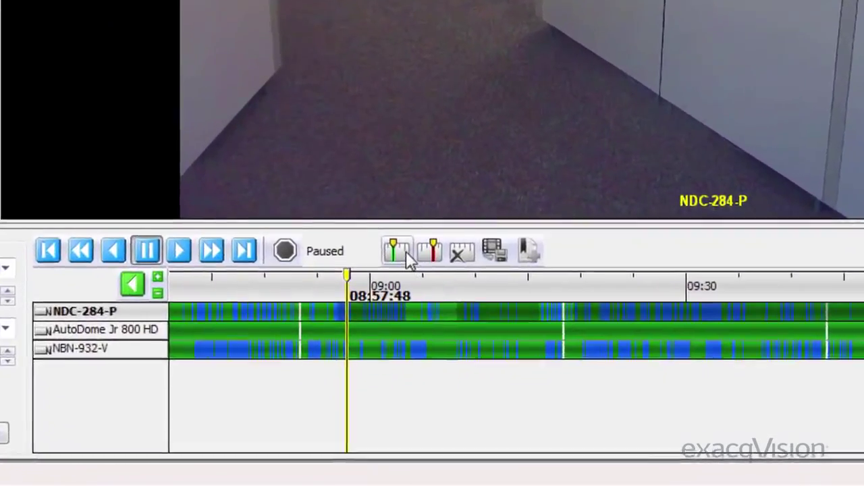
{"action": "left_click", "coordinate": [406, 251]}
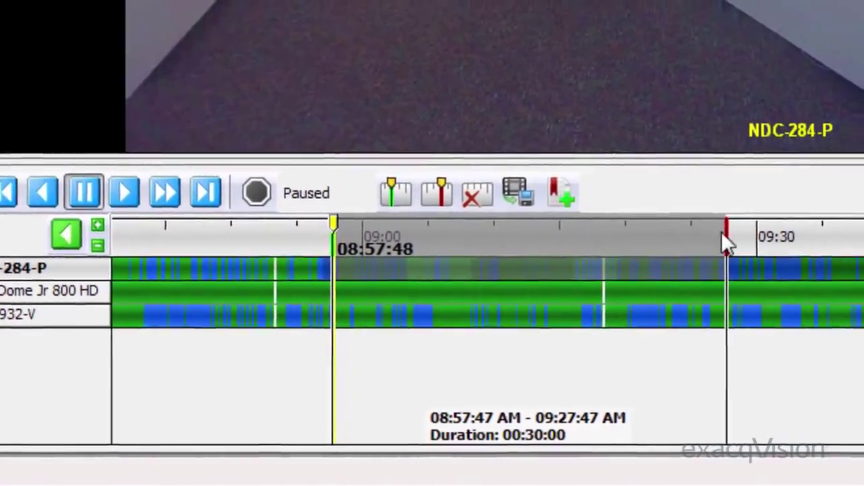
{"action": "left_click_drag", "start_coordinate": [703, 234], "coordinate": [442, 234]}
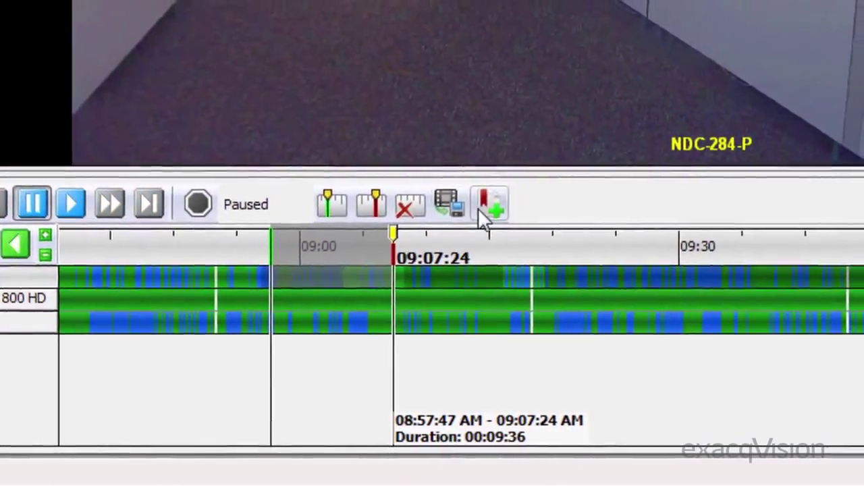
- Create a bookmark for the marked range with case name 'Case 3', then go to Configuration
{"action": "left_click", "coordinate": [470, 211]}
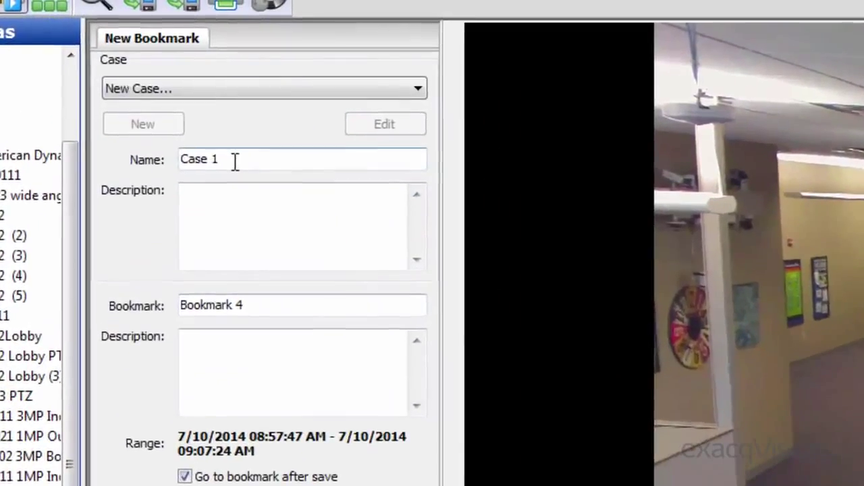
{"action": "triple_click", "coordinate": [235, 160]}
{"action": "type", "text": "Case 3"}
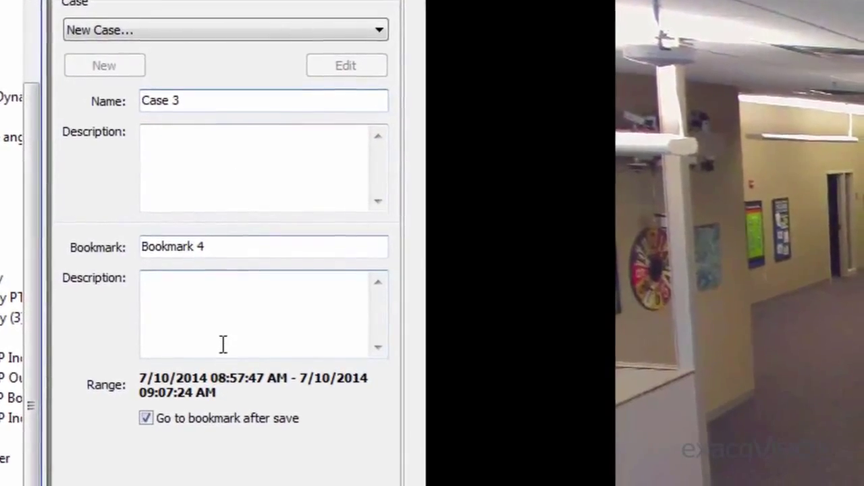
{"action": "left_click", "coordinate": [237, 172]}
{"action": "left_click", "coordinate": [189, 277]}
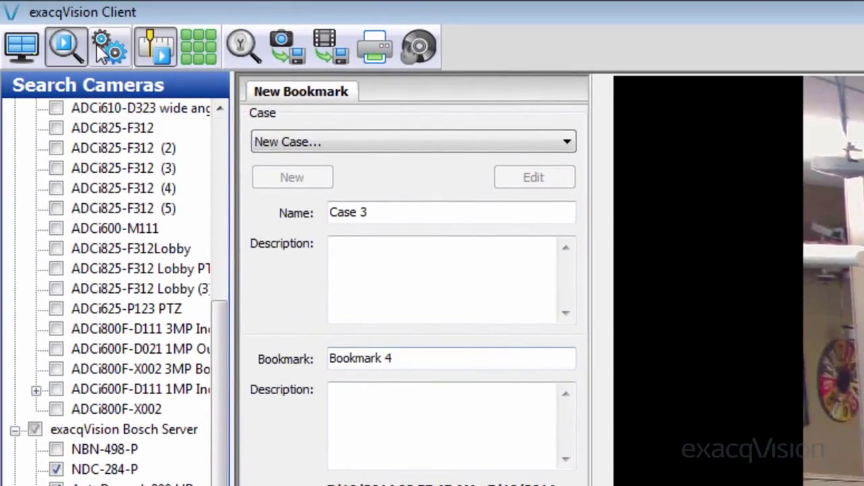
{"action": "left_click", "coordinate": [82, 27]}
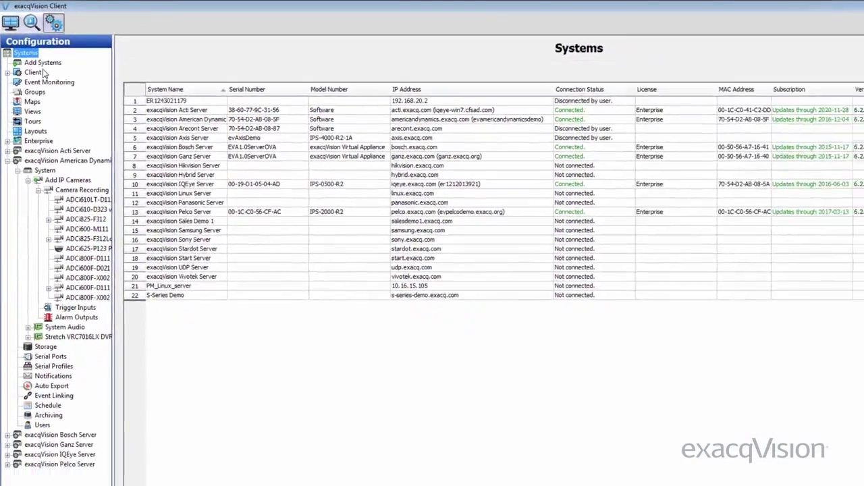
- Check the Client and Event Monitoring settings, then open Enterprise > Cameras listing all 82 cameras
{"action": "left_click", "coordinate": [28, 60]}
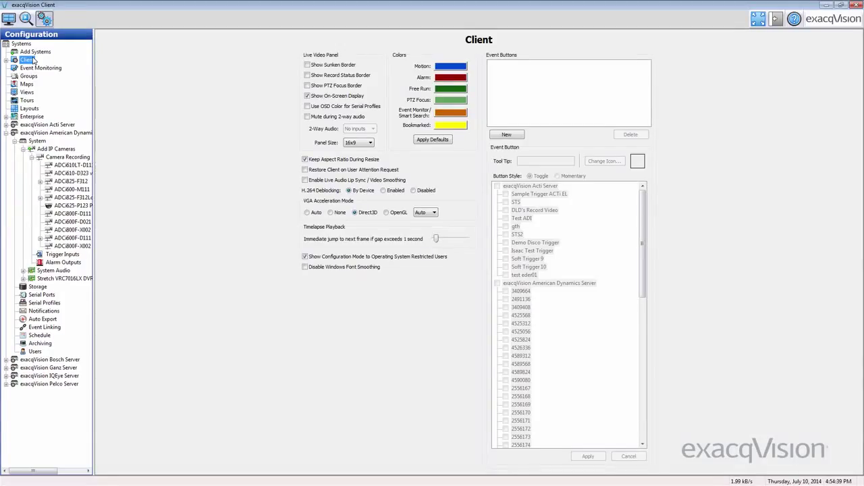
{"action": "left_click", "coordinate": [40, 68]}
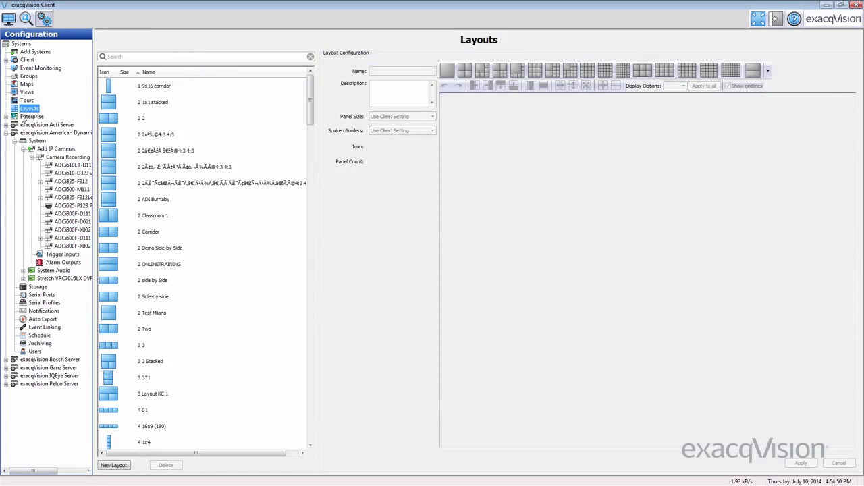
{"action": "left_click", "coordinate": [6, 118]}
{"action": "left_click", "coordinate": [34, 124]}
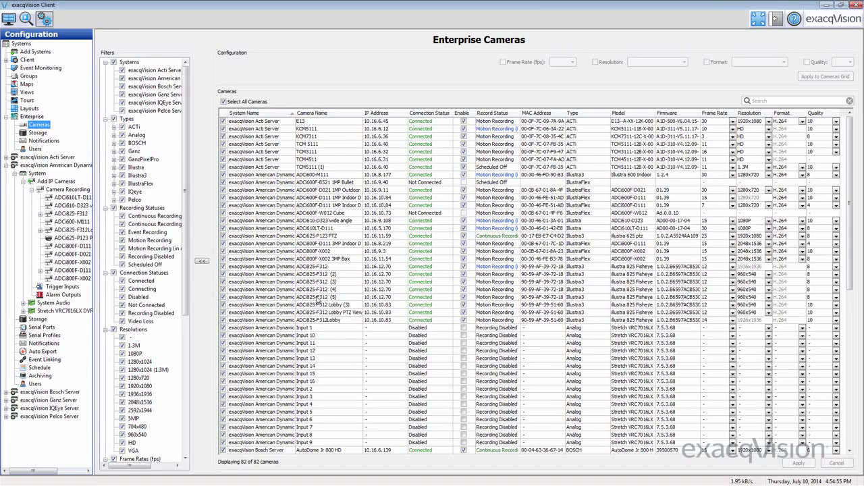
- Step through the Acti Server's IP camera, recording, audio and trigger pages, ending on Alarm Outputs
{"action": "left_click", "coordinate": [59, 167]}
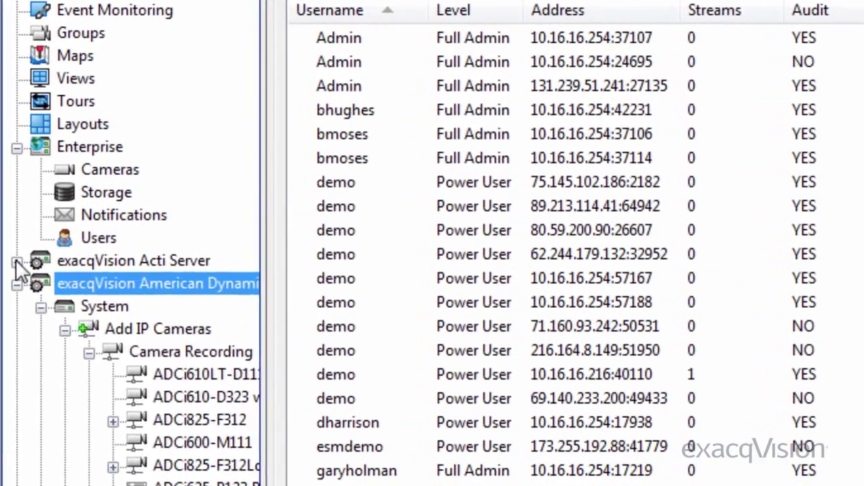
{"action": "left_click", "coordinate": [14, 225]}
{"action": "left_click", "coordinate": [84, 261]}
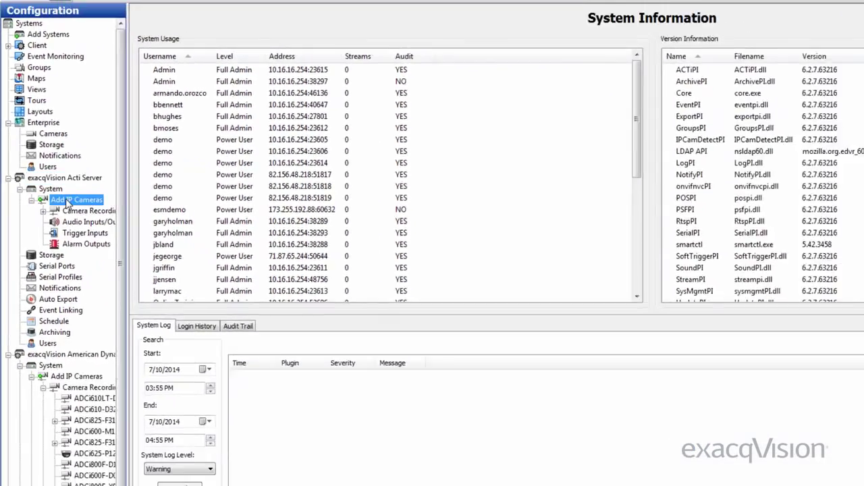
{"action": "left_click", "coordinate": [48, 175]}
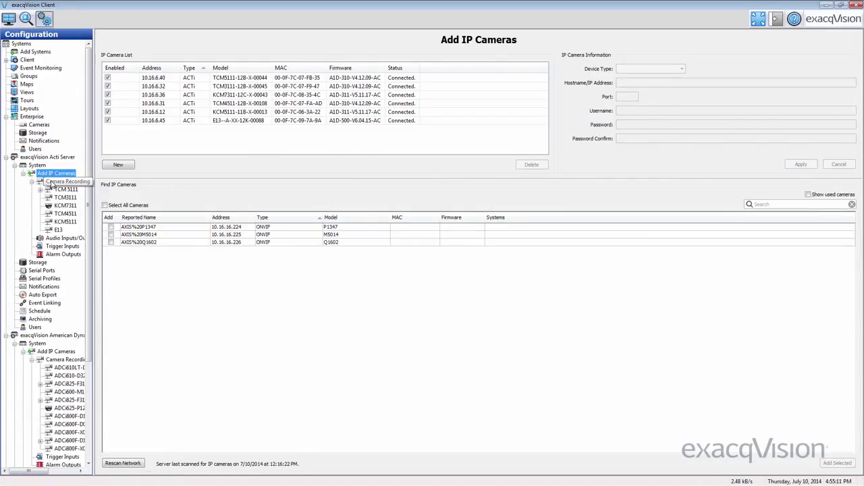
{"action": "left_click", "coordinate": [53, 182]}
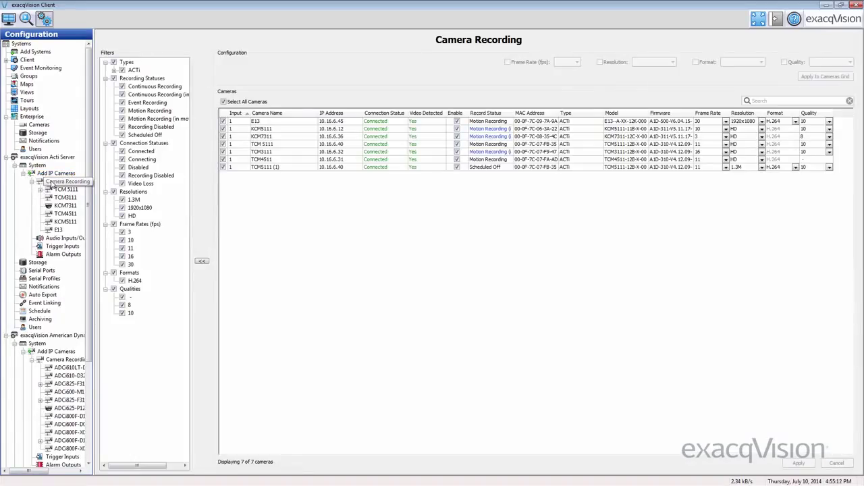
{"action": "left_click", "coordinate": [60, 238]}
{"action": "left_click", "coordinate": [61, 247]}
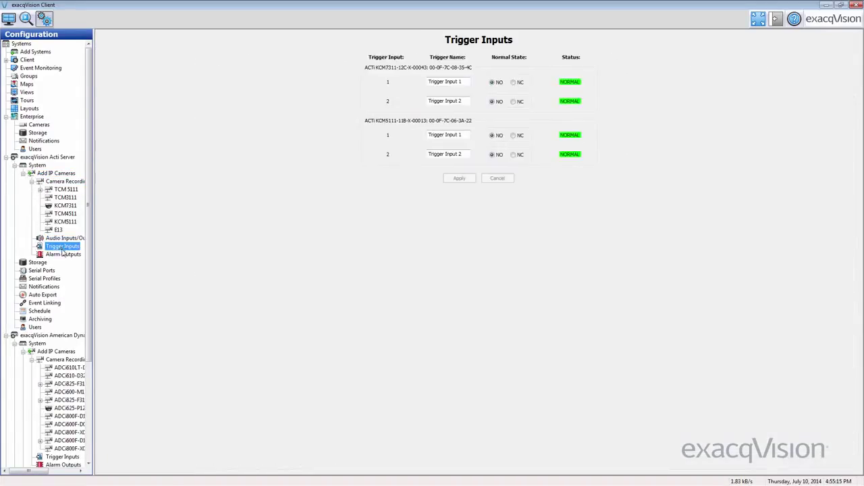
{"action": "left_click", "coordinate": [62, 255]}
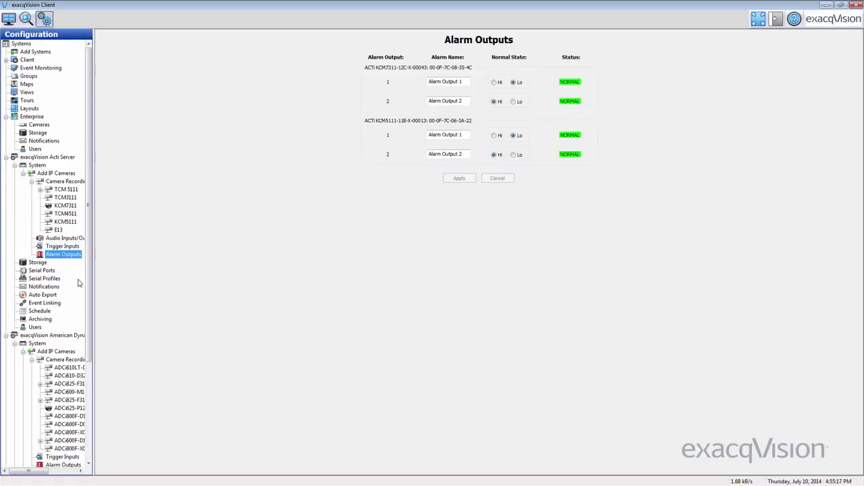
- Browse the Acti Server's Storage through Archiving pages, ending on its Users list
{"action": "left_click", "coordinate": [40, 262]}
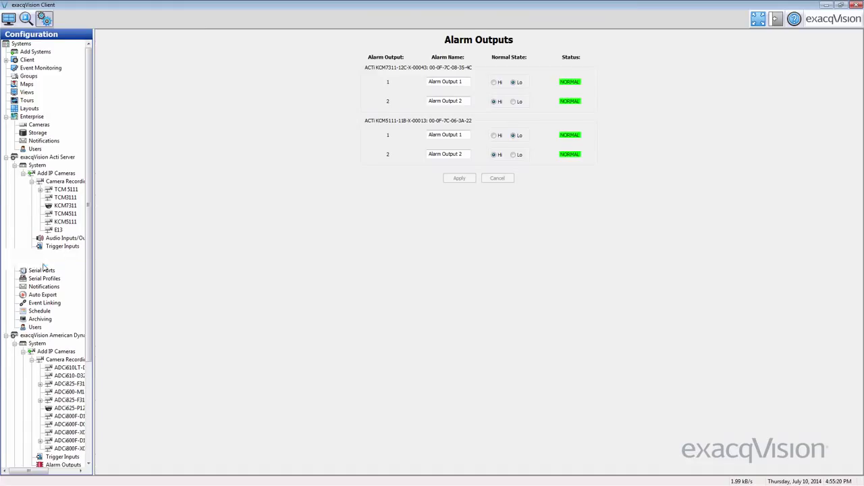
{"action": "left_click", "coordinate": [42, 271]}
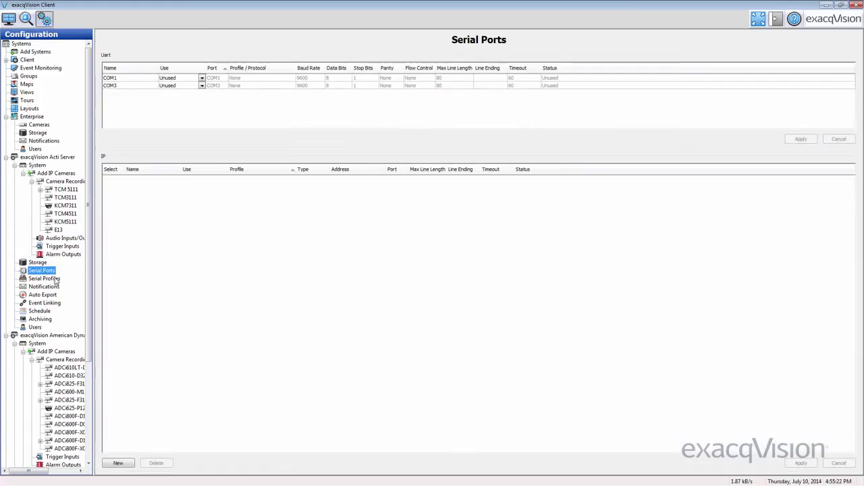
{"action": "left_click", "coordinate": [45, 279]}
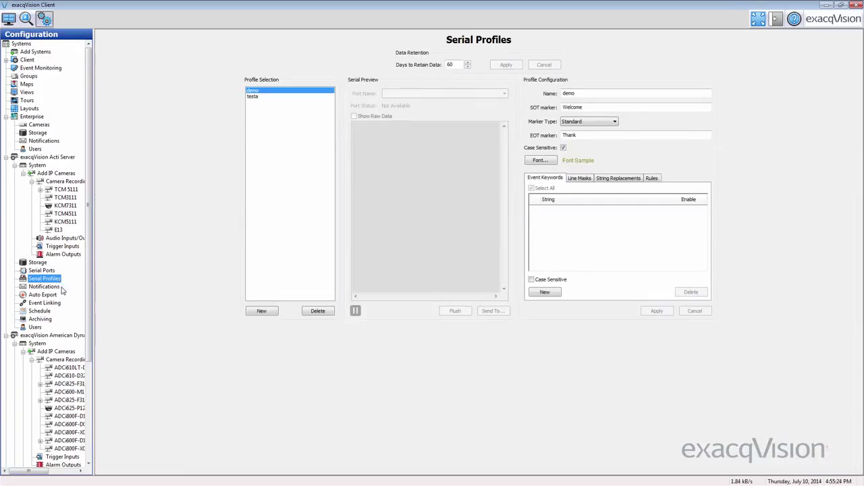
{"action": "left_click", "coordinate": [58, 287]}
{"action": "left_click", "coordinate": [56, 295]}
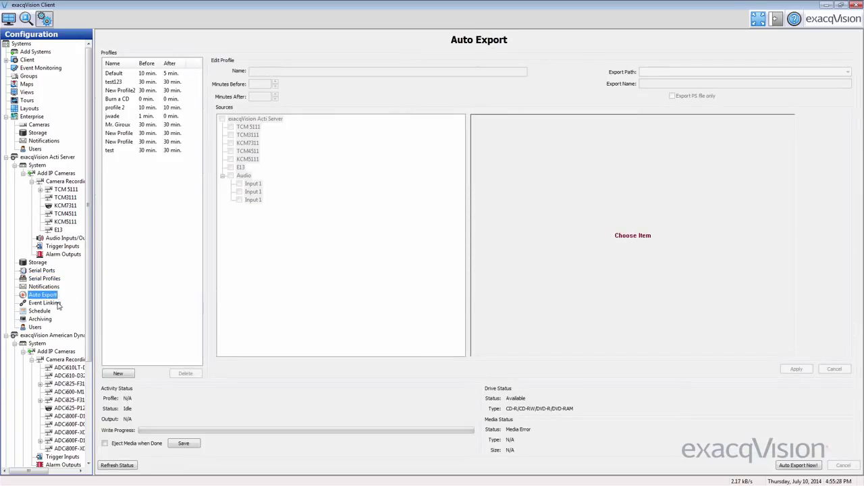
{"action": "left_click", "coordinate": [58, 303]}
{"action": "left_click", "coordinate": [39, 311]}
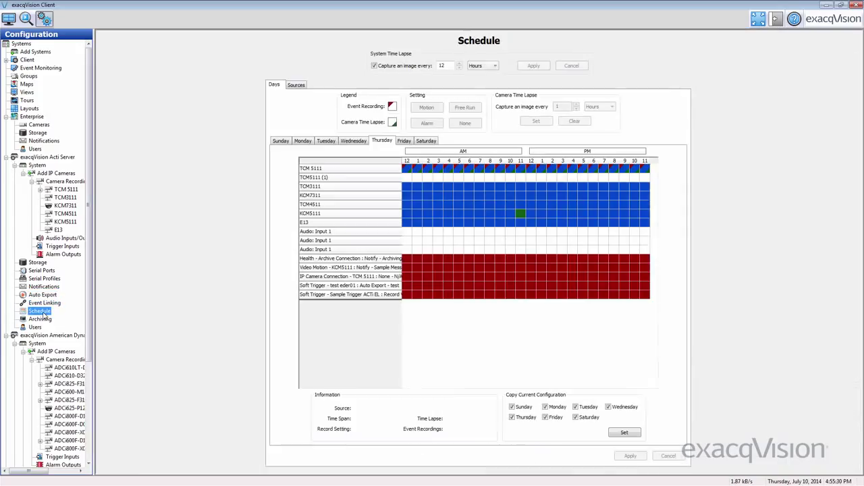
{"action": "left_click", "coordinate": [46, 319]}
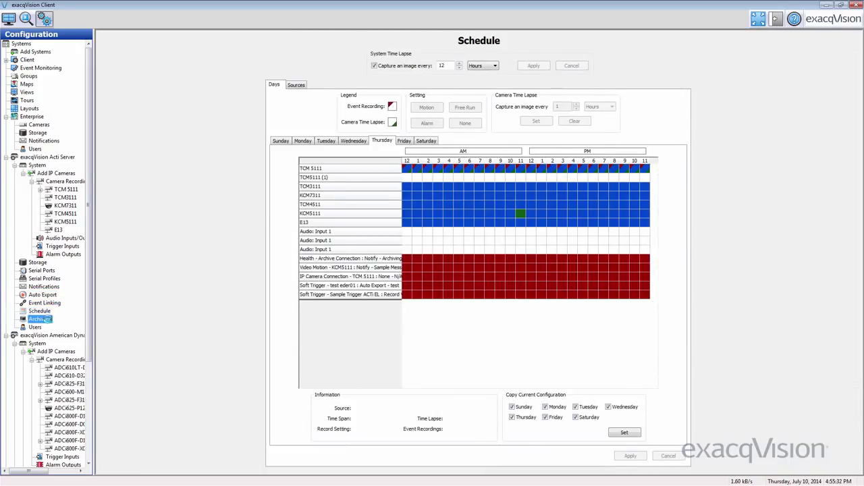
{"action": "left_click", "coordinate": [36, 328]}
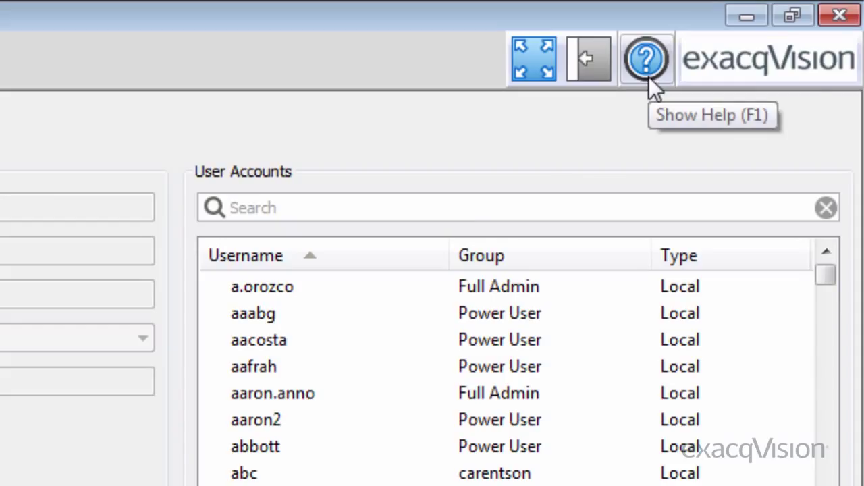
- Open the client Help, then Support Diagnostics for the exacqVision Acti Server
{"action": "left_click", "coordinate": [649, 77]}
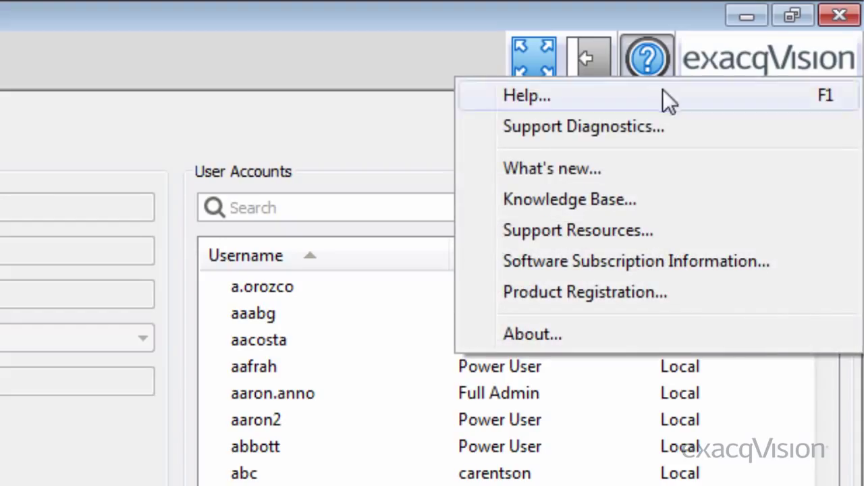
{"action": "left_click", "coordinate": [663, 90]}
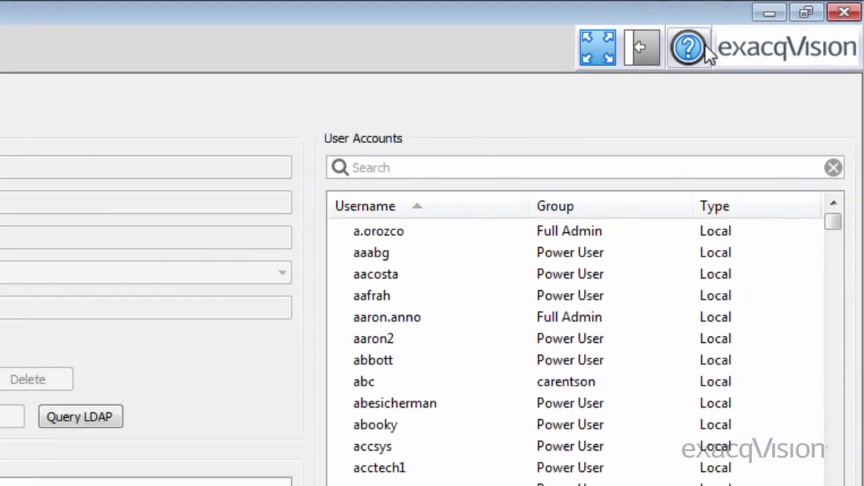
{"action": "left_click", "coordinate": [796, 20]}
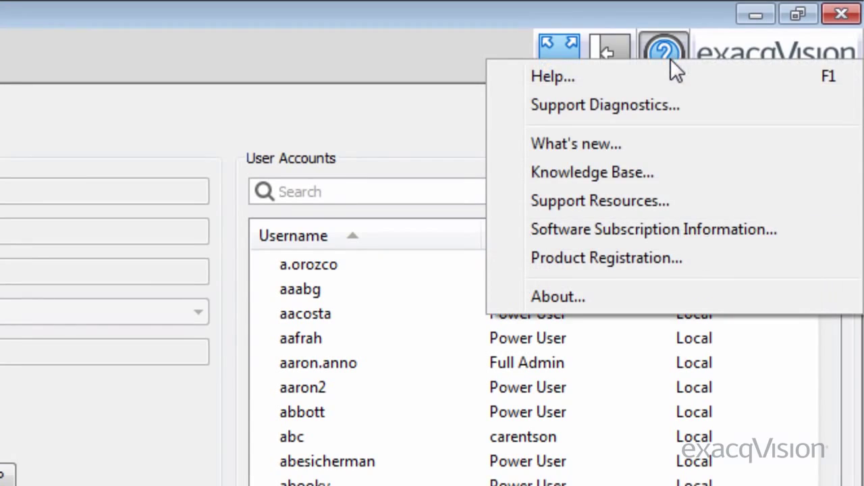
{"action": "left_click", "coordinate": [672, 102]}
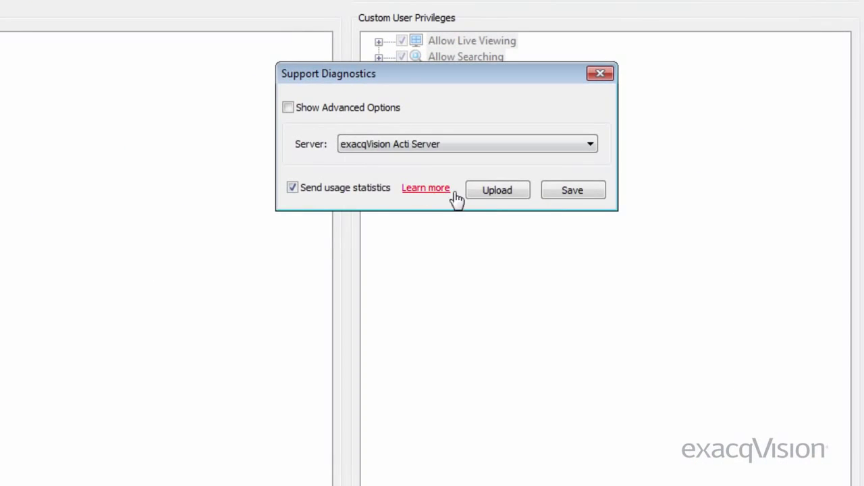
- Upload diagnostics, then reach exacq.com's User Training Videos via Support > Product Video Tutorials
{"action": "left_click", "coordinate": [493, 192]}
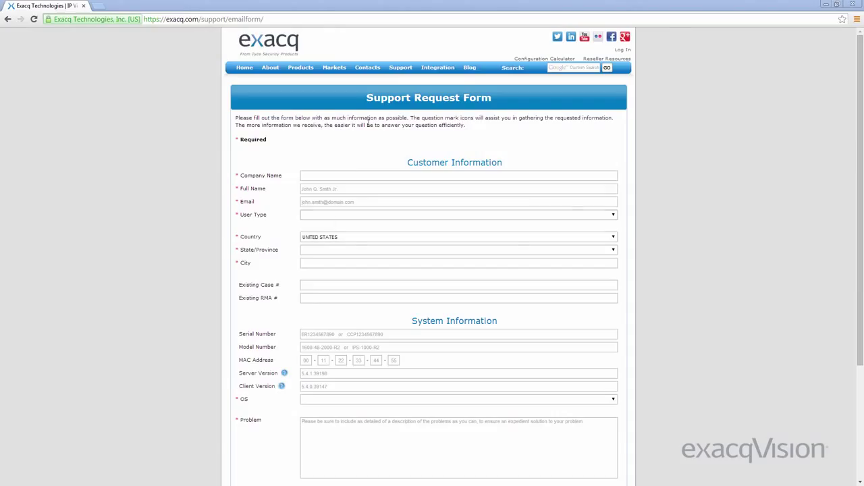
{"action": "mouse_move", "coordinate": [401, 70]}
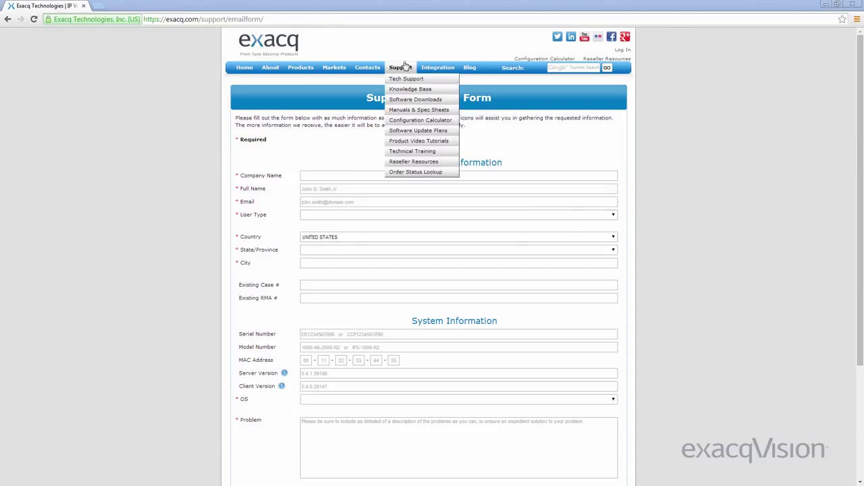
{"action": "left_click", "coordinate": [412, 143]}
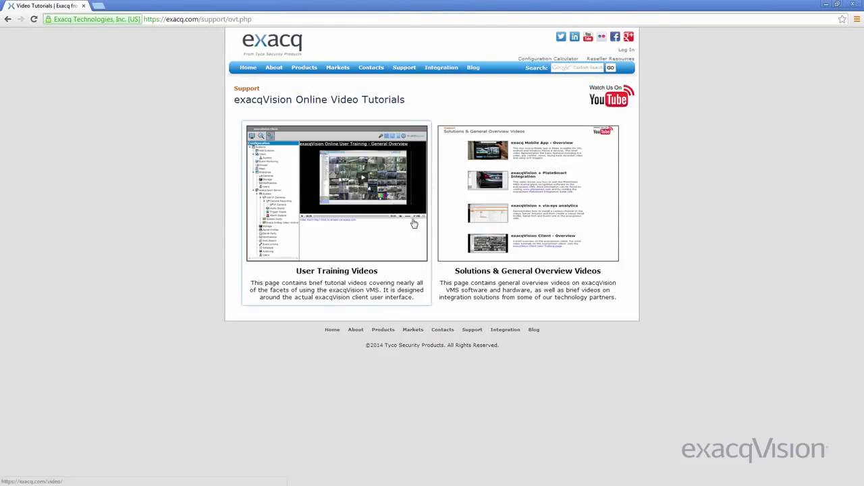
{"action": "left_click", "coordinate": [414, 224]}
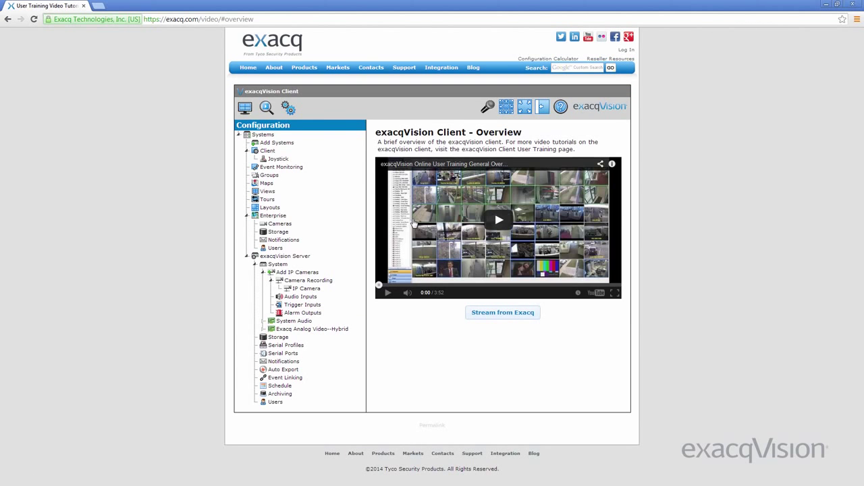